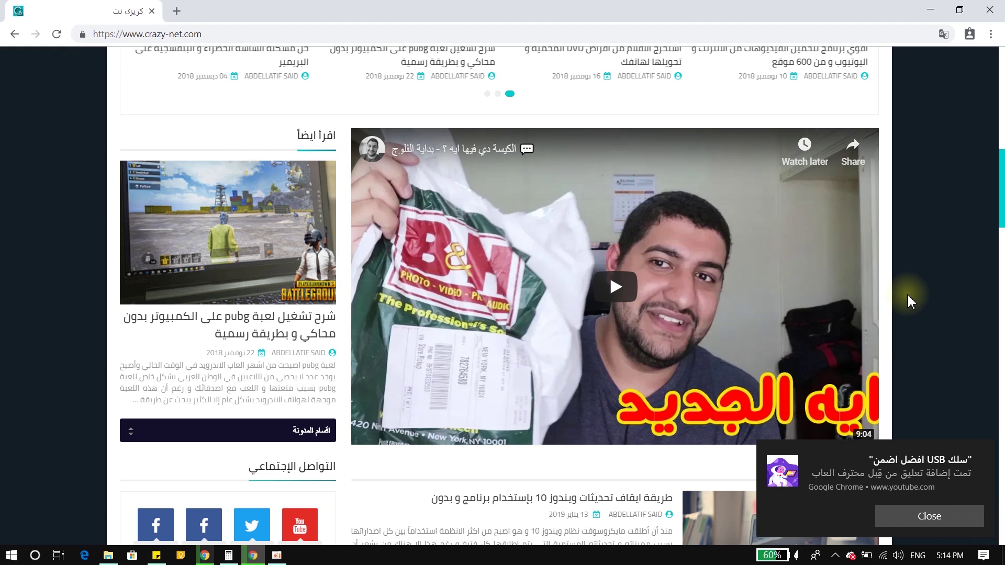
Dismiss the YouTube comment notification.
left_click(932, 519)
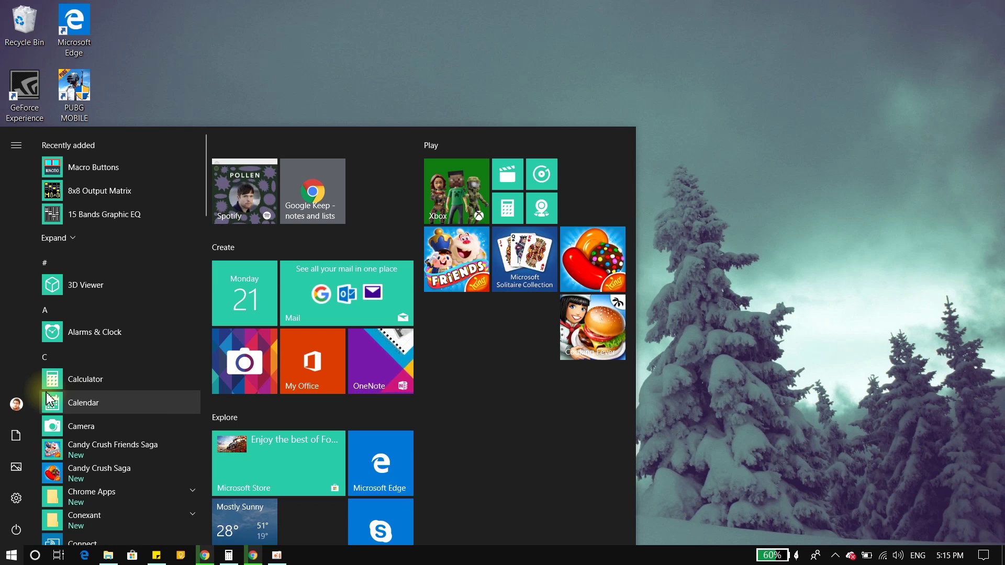
Open Windows Settings in a maximized window and go to the Windows Update page under Update & Security.
left_click(10, 556)
left_click(10, 556)
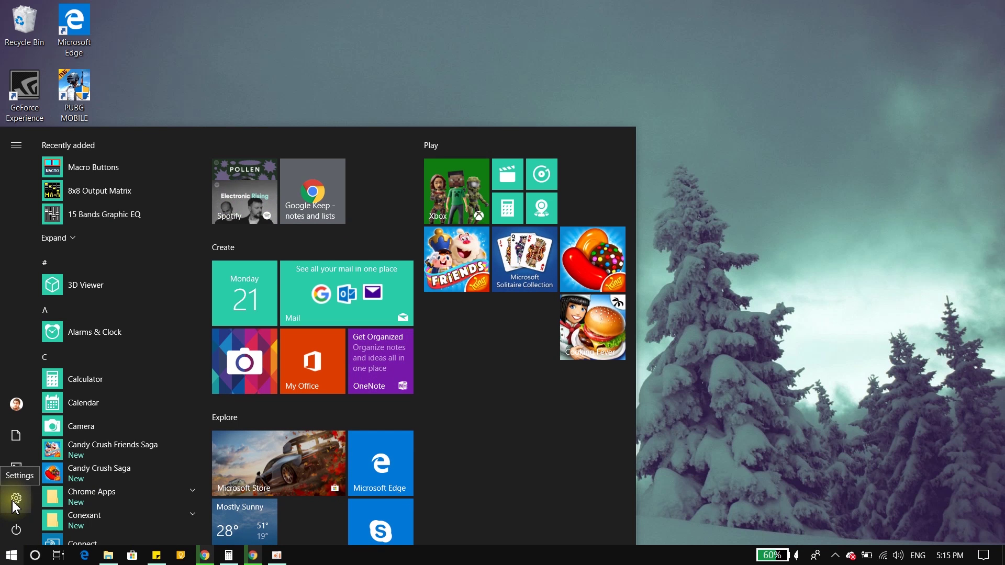
left_click(15, 503)
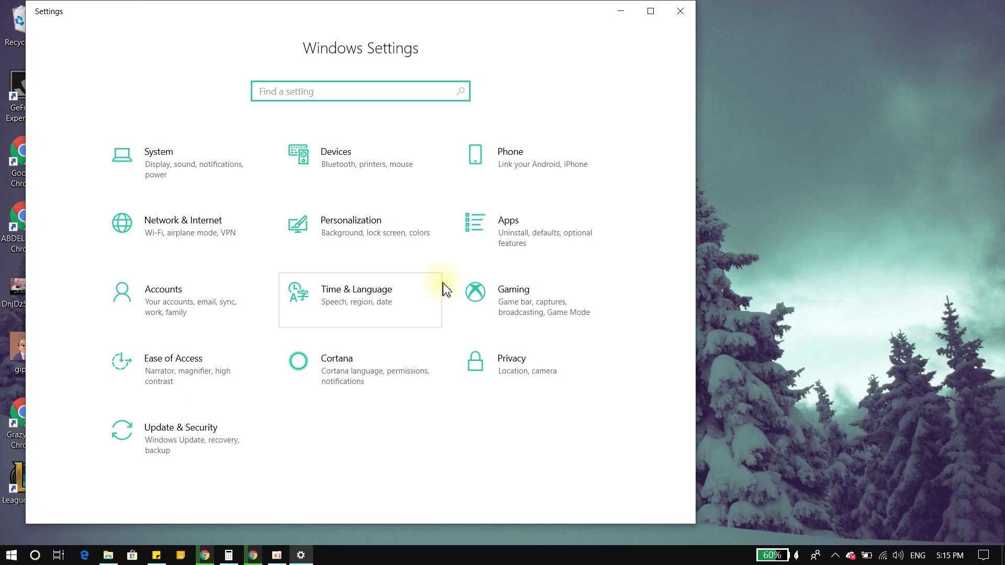
left_click(649, 11)
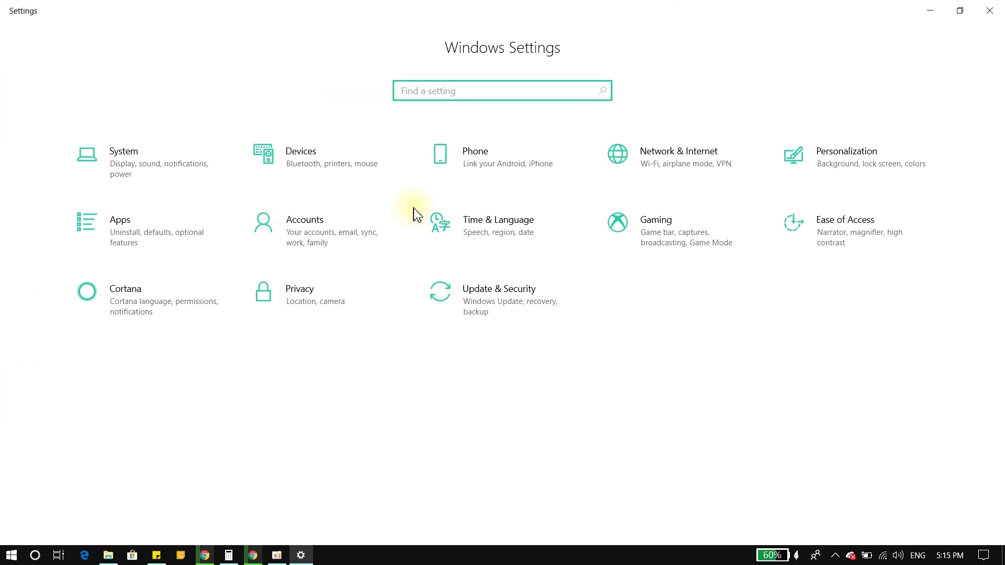
left_click(484, 300)
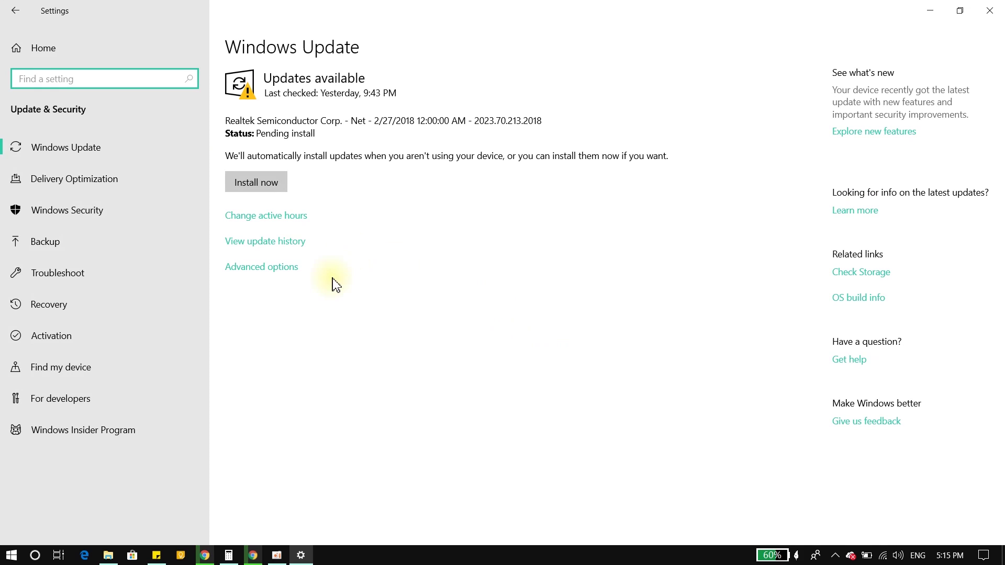
left_click(92, 149)
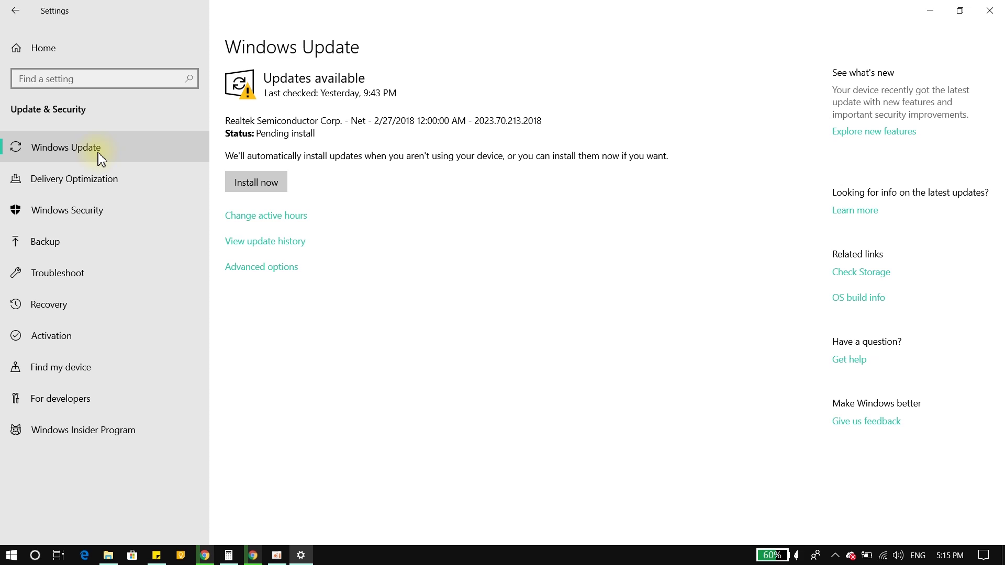
Look through the Windows Update advanced options, including the pause and deferral settings, and close Settings.
left_click(270, 275)
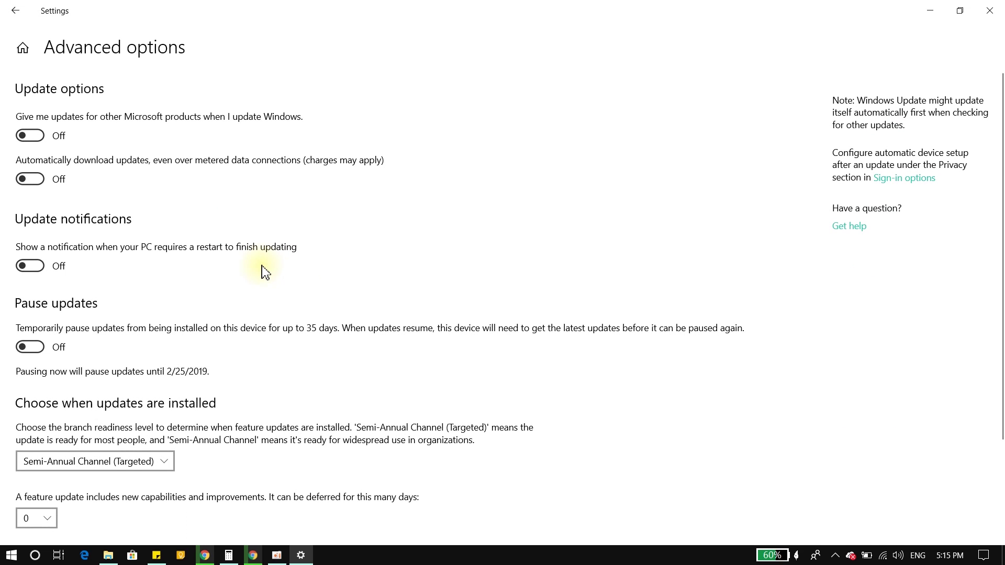
scroll(262, 266, "down", 3)
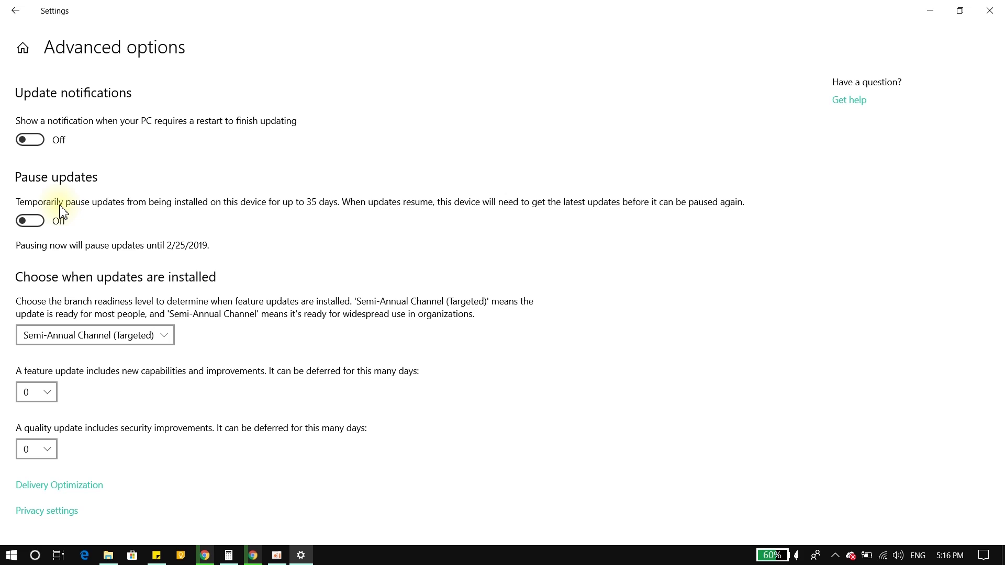
key("alt+F4")
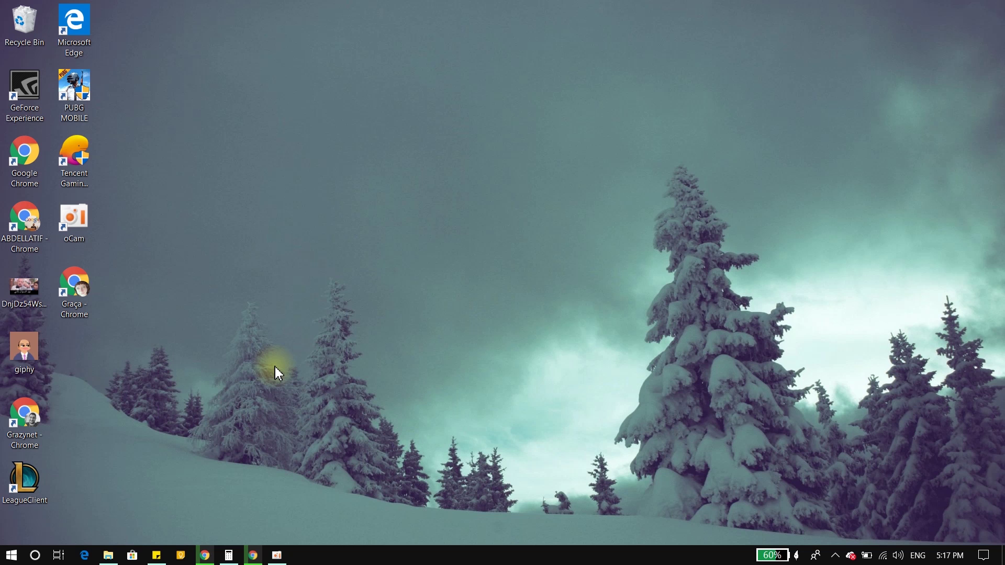
key("super")
key("super")
key("super")
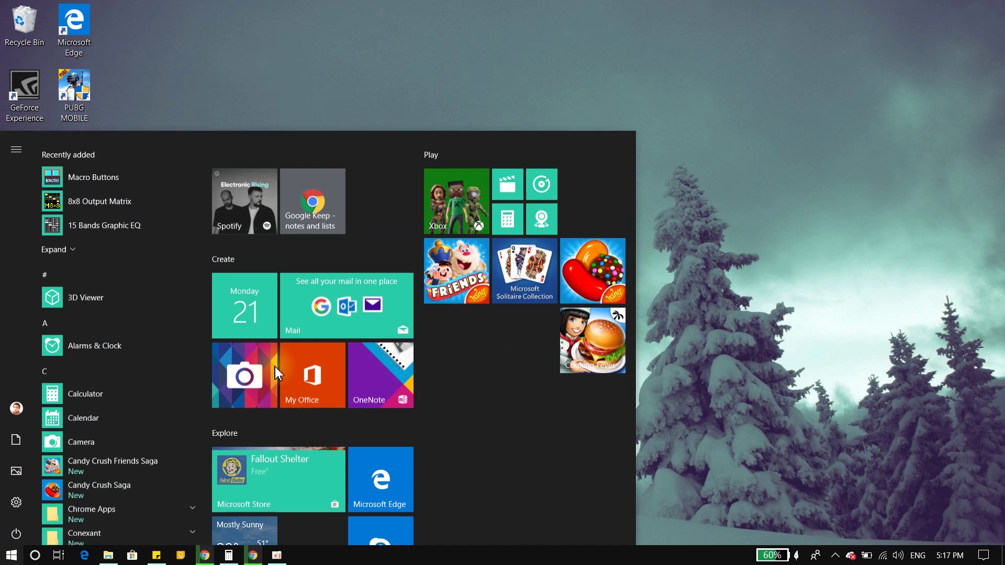
key("super")
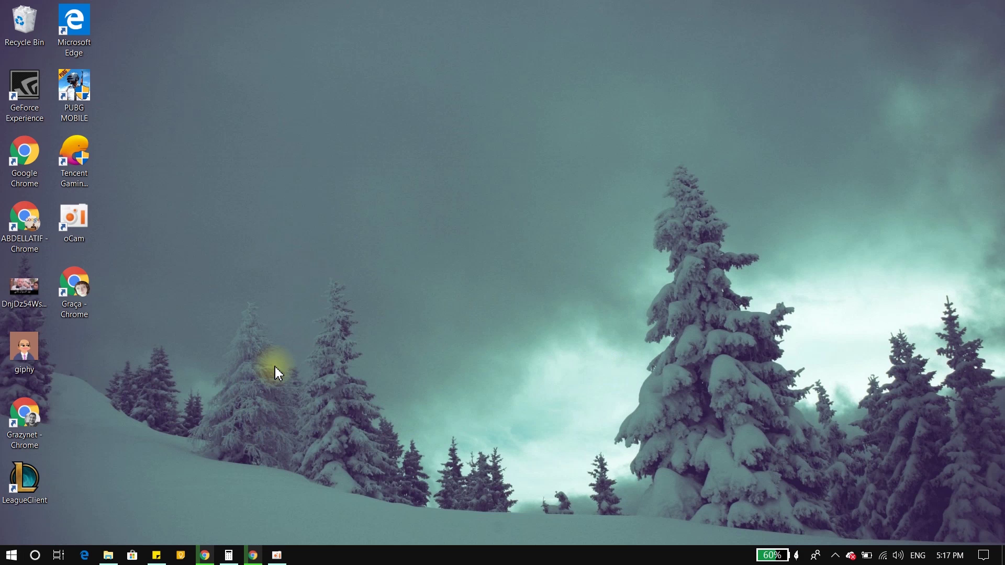
key("super+r")
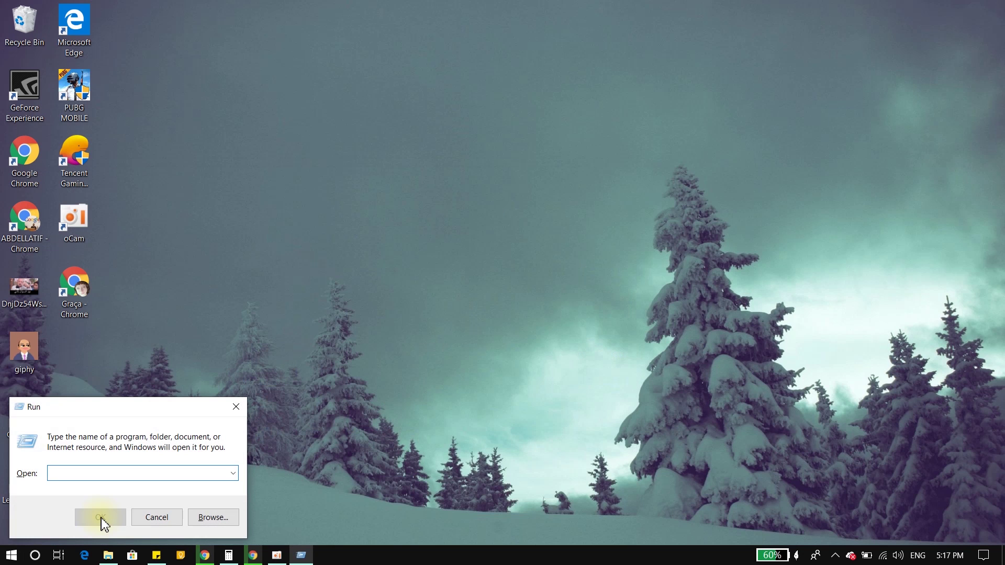
left_click_drag(53, 407, 170, 350)
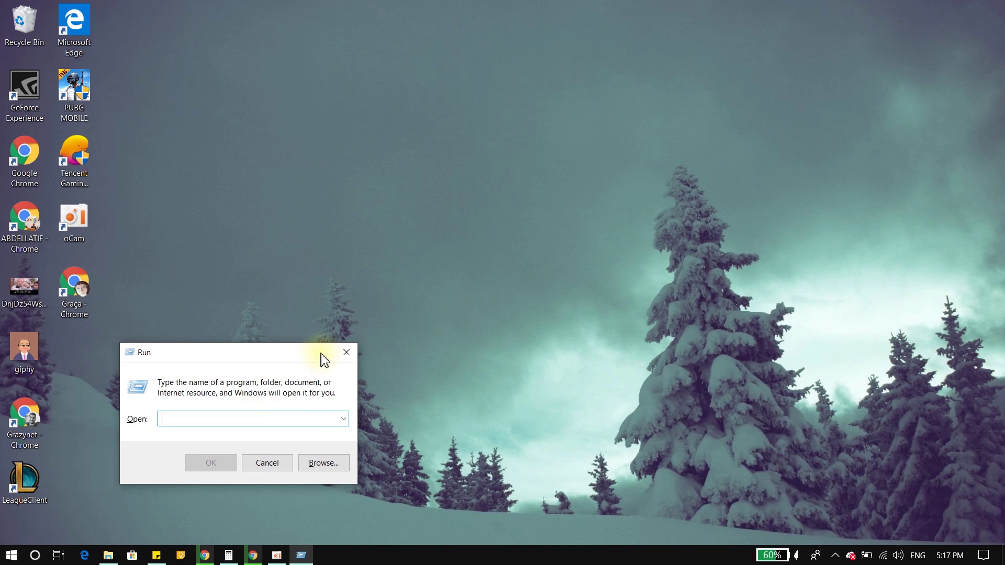
left_click(346, 351)
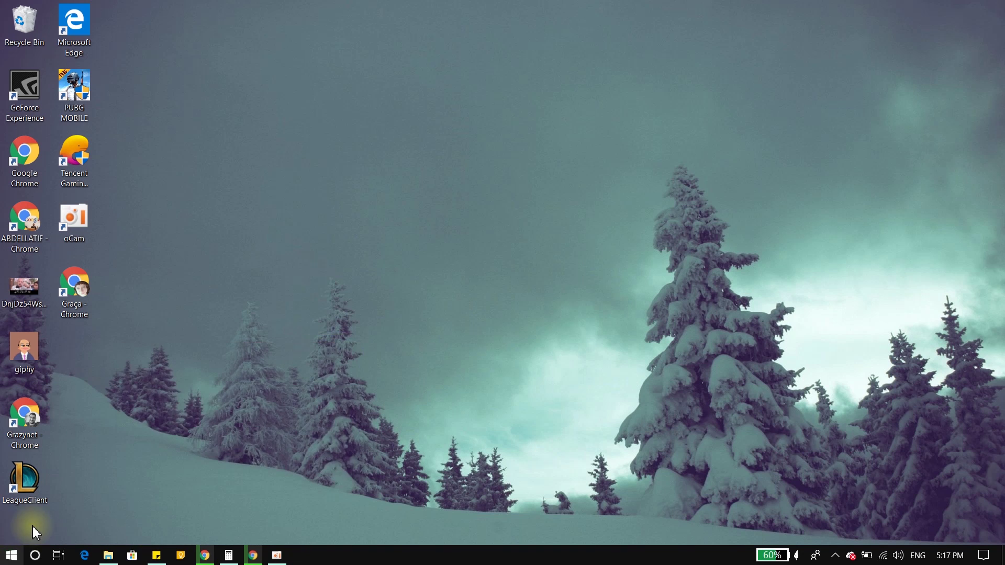
Search Windows for "run", open the Run dialog and launch services.msc from it.
left_click(34, 554)
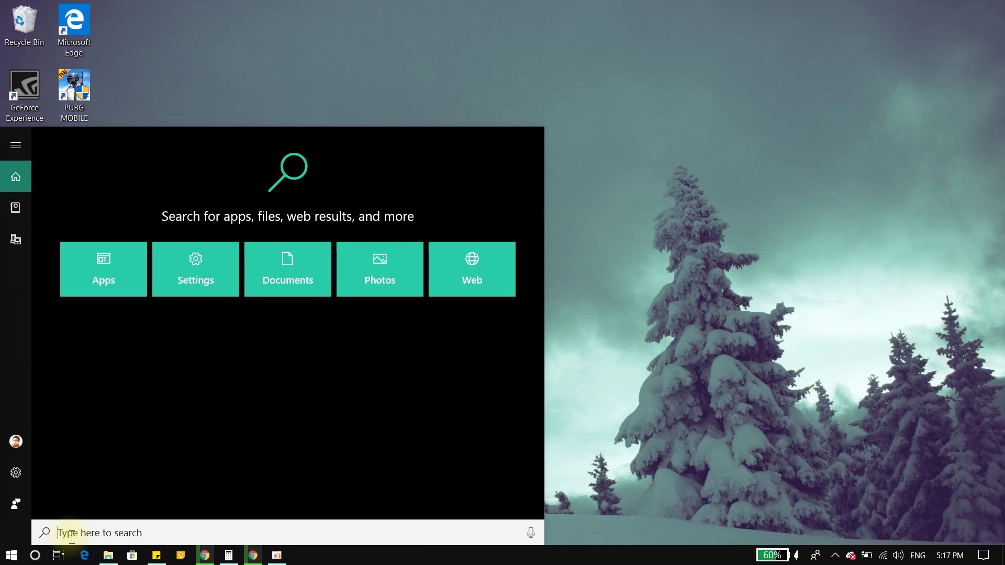
type("run")
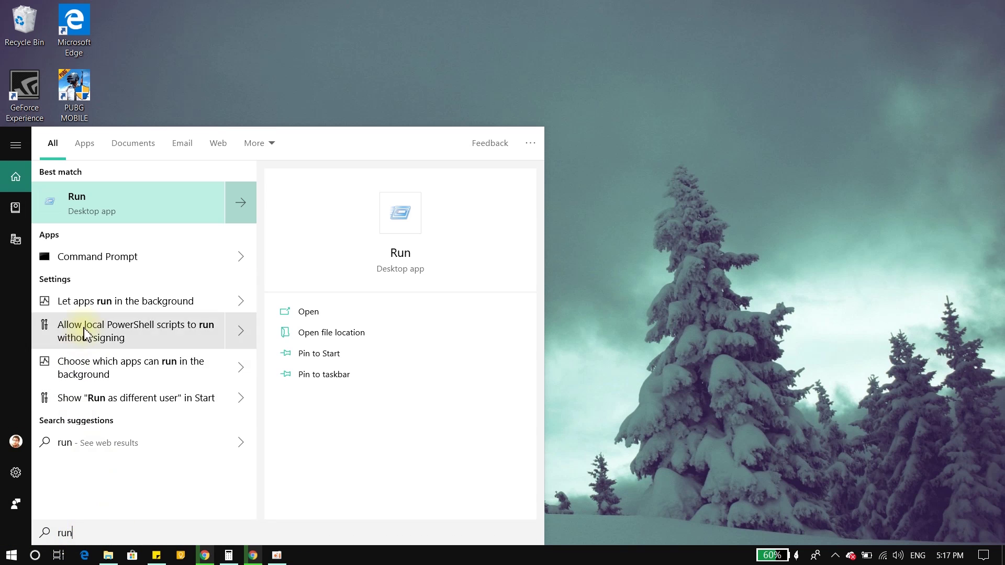
left_click(106, 215)
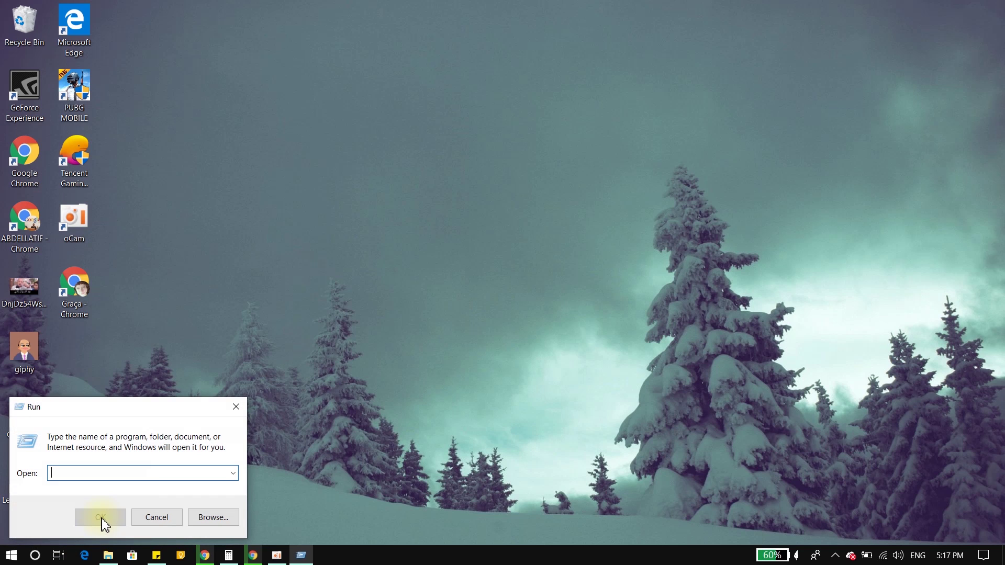
left_click_drag(140, 403, 385, 215)
type("services.msc")
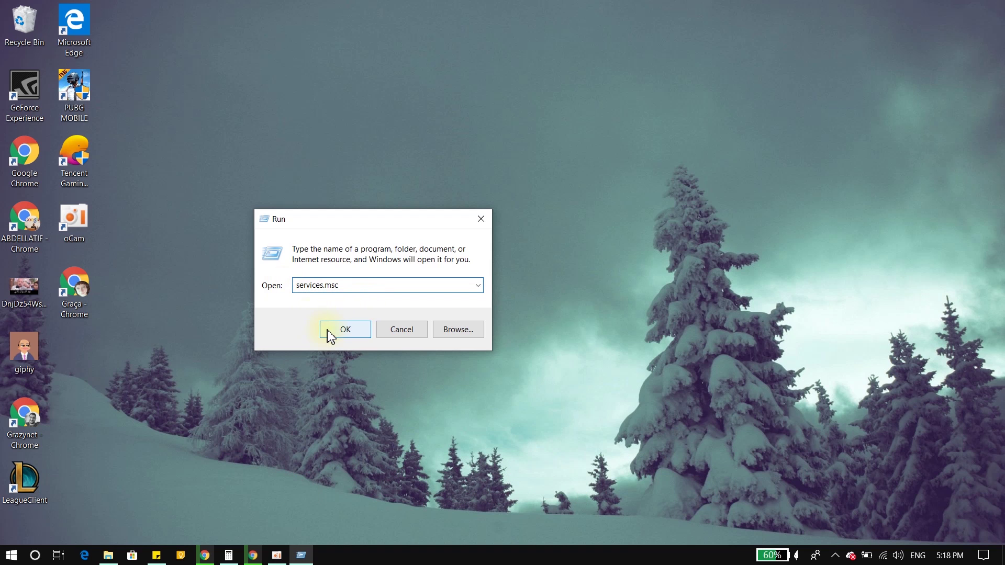
left_click_drag(359, 285, 295, 285)
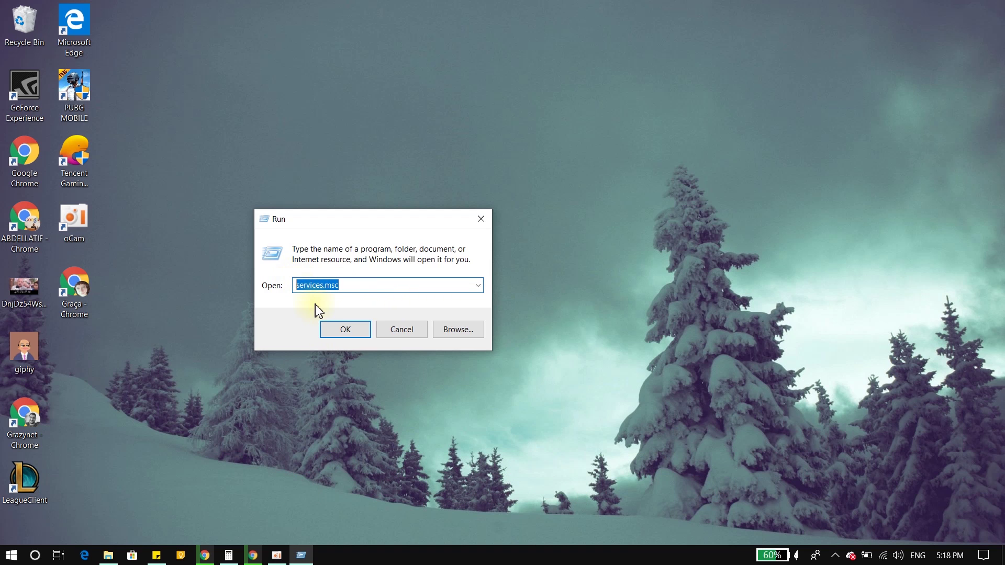
left_click(345, 333)
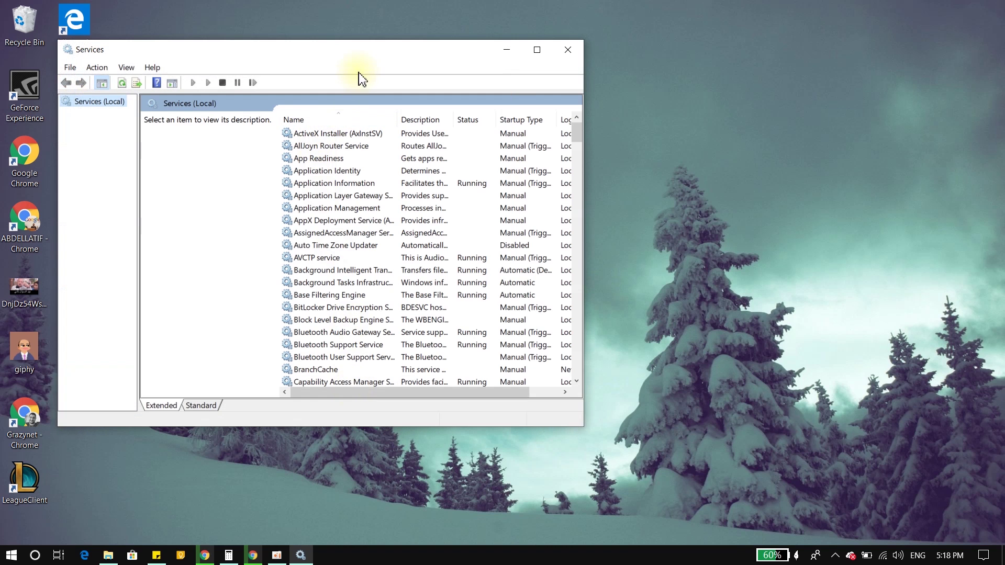
Maximize the Services window and open the properties of the Windows Update service.
left_click_drag(425, 56, 475, 51)
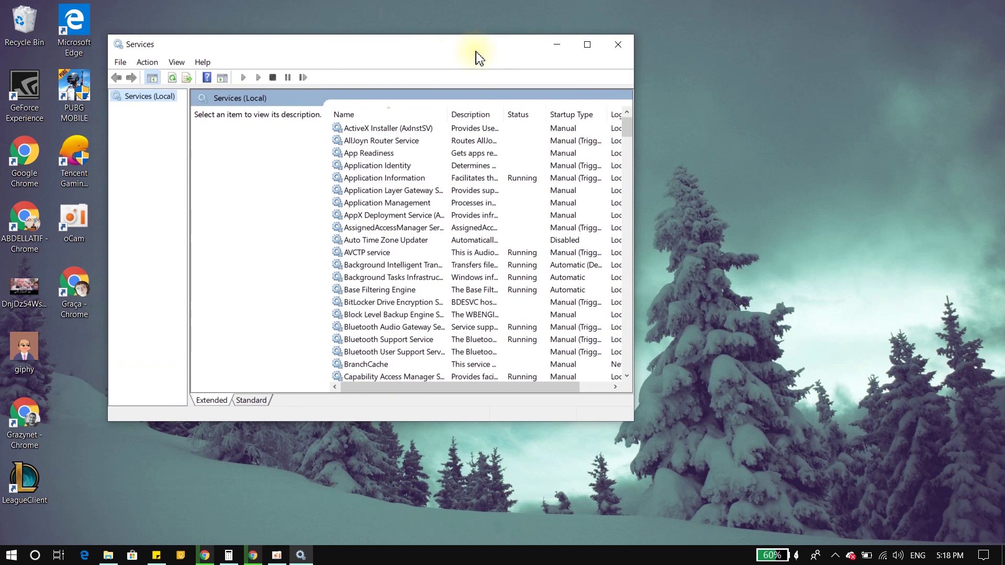
left_click(592, 49)
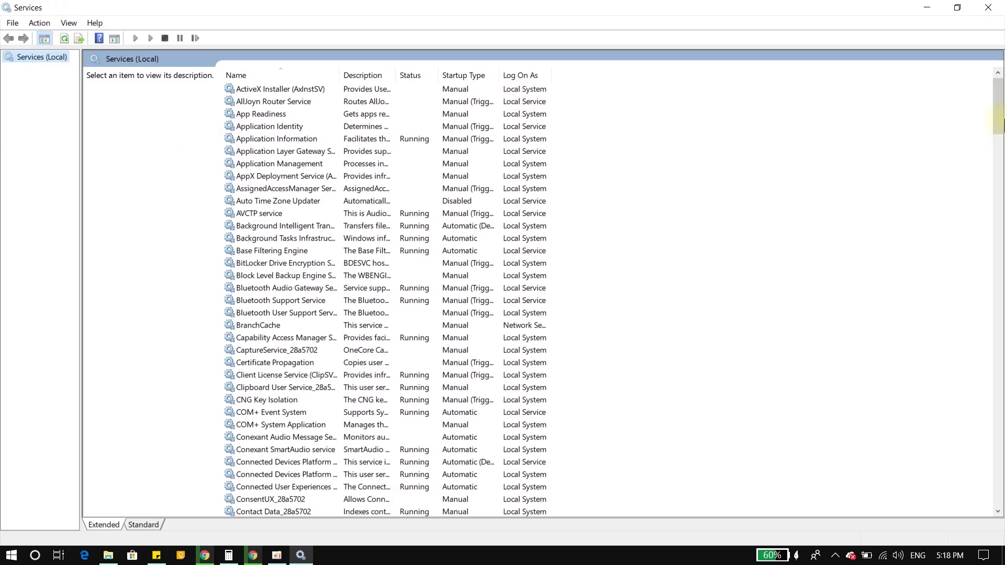
left_click_drag(998, 104, 997, 438)
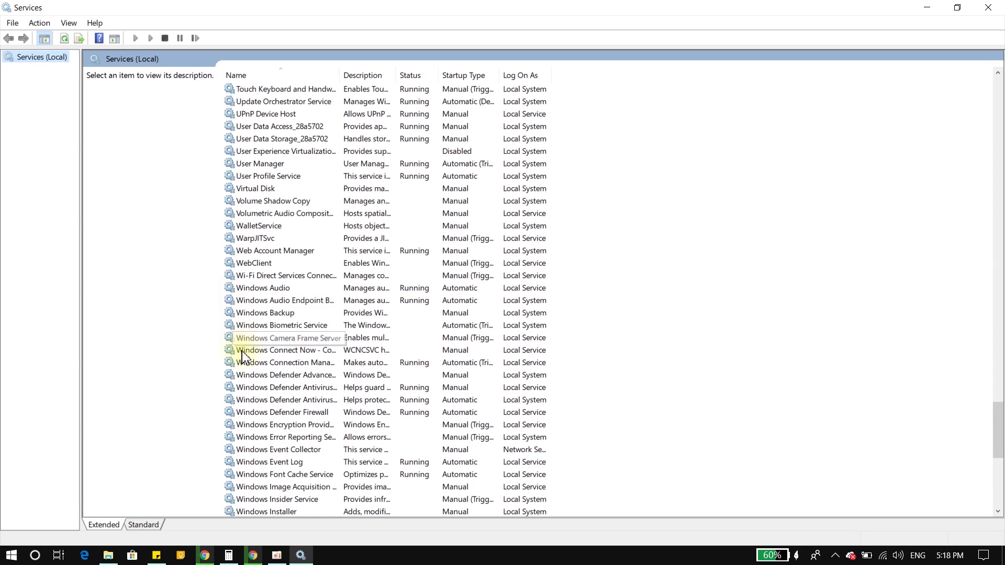
scroll(246, 361, "down", 2)
scroll(250, 373, "down", 6)
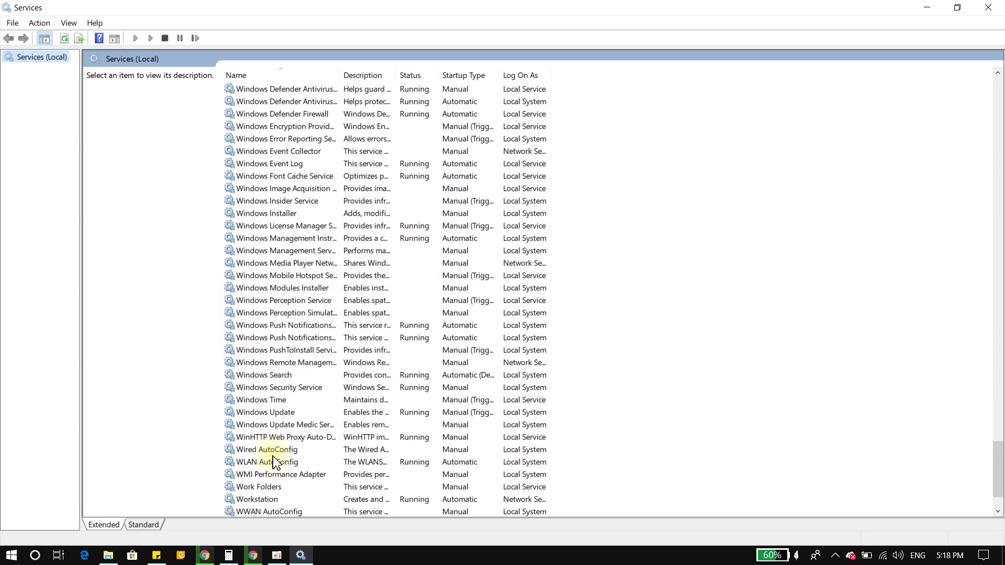
left_click(287, 414)
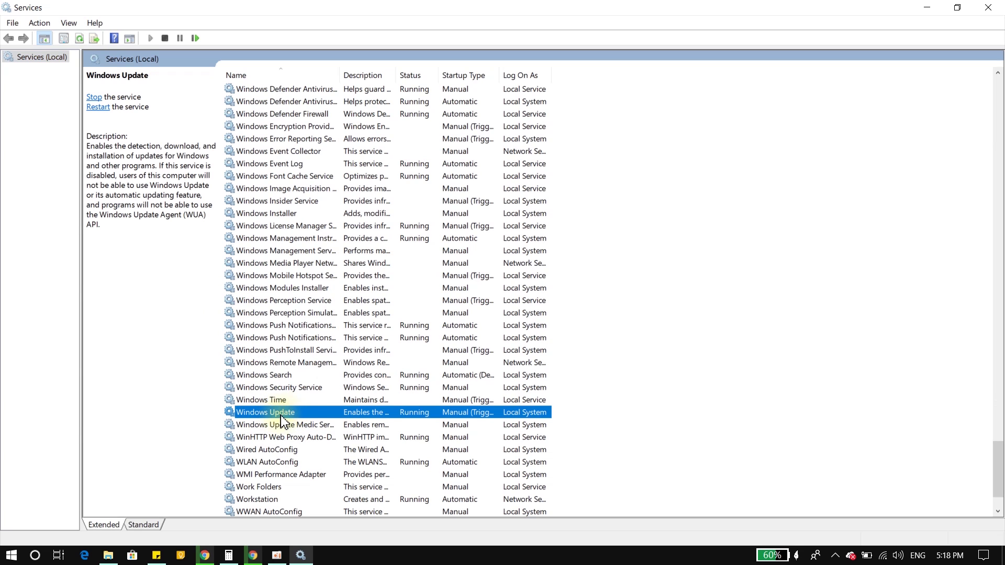
double_click(302, 414)
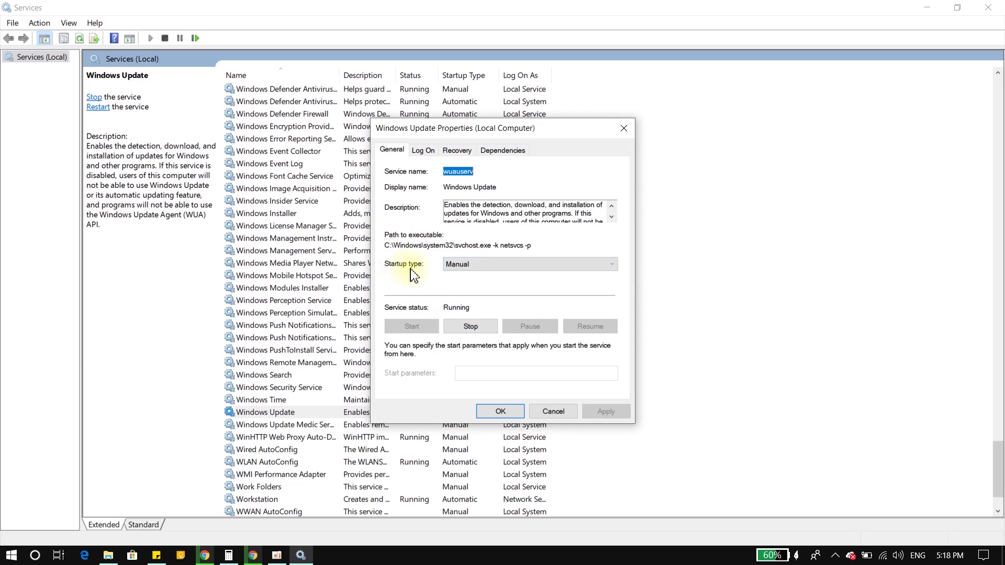
Set the Windows Update service's startup type to Disabled, stop the service and apply the changes.
left_click(464, 265)
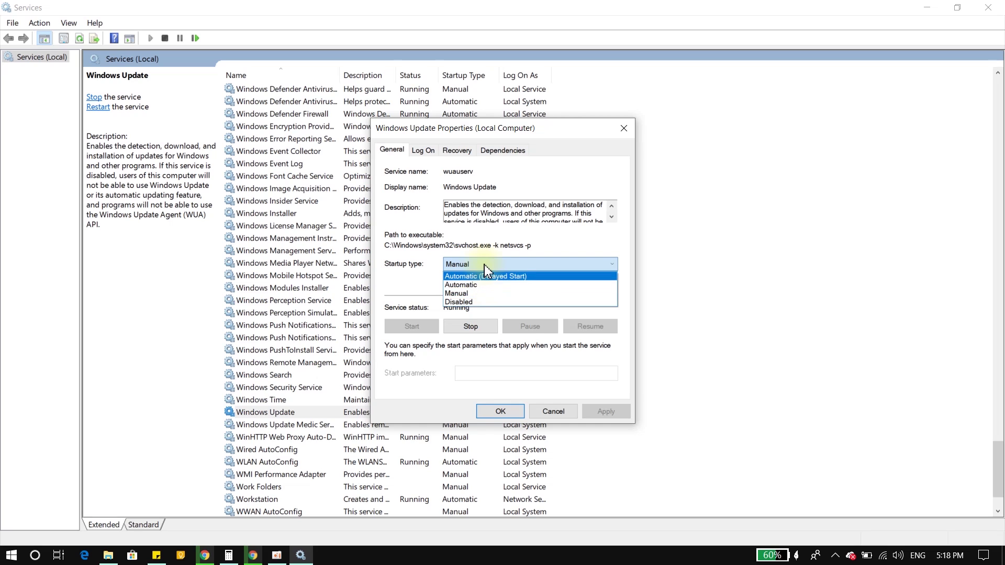
left_click(476, 302)
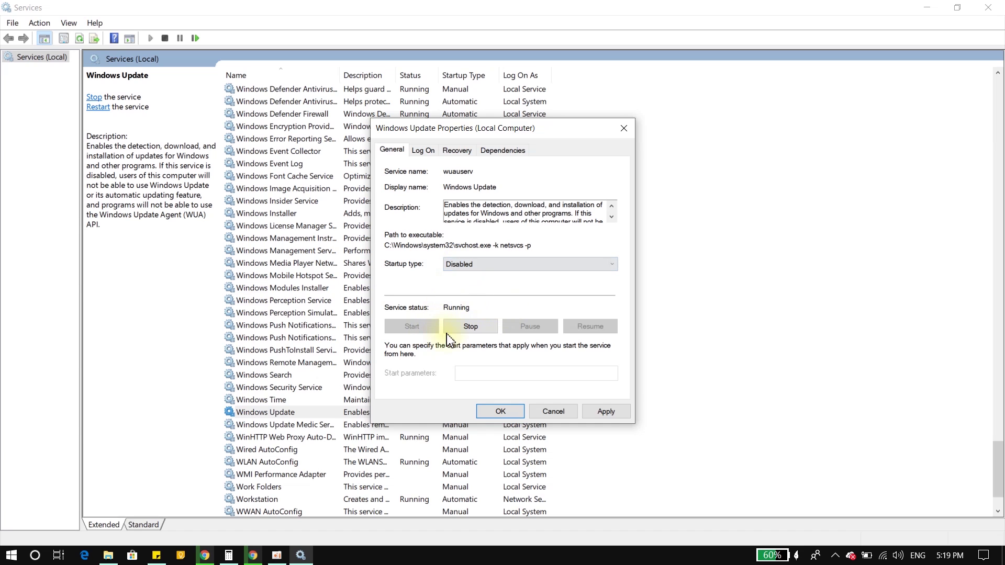
left_click(465, 332)
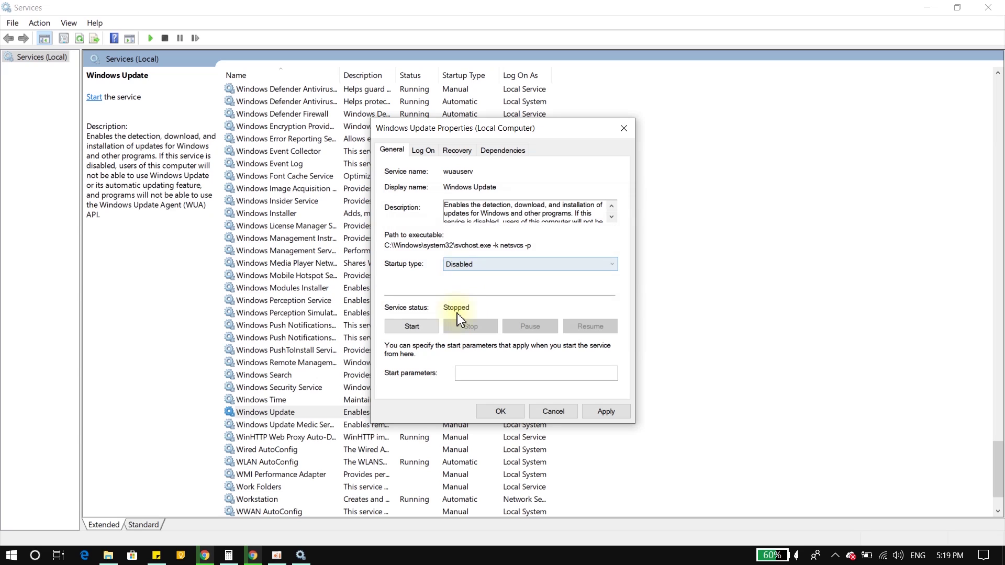
left_click(461, 265)
left_click(462, 299)
left_click(607, 411)
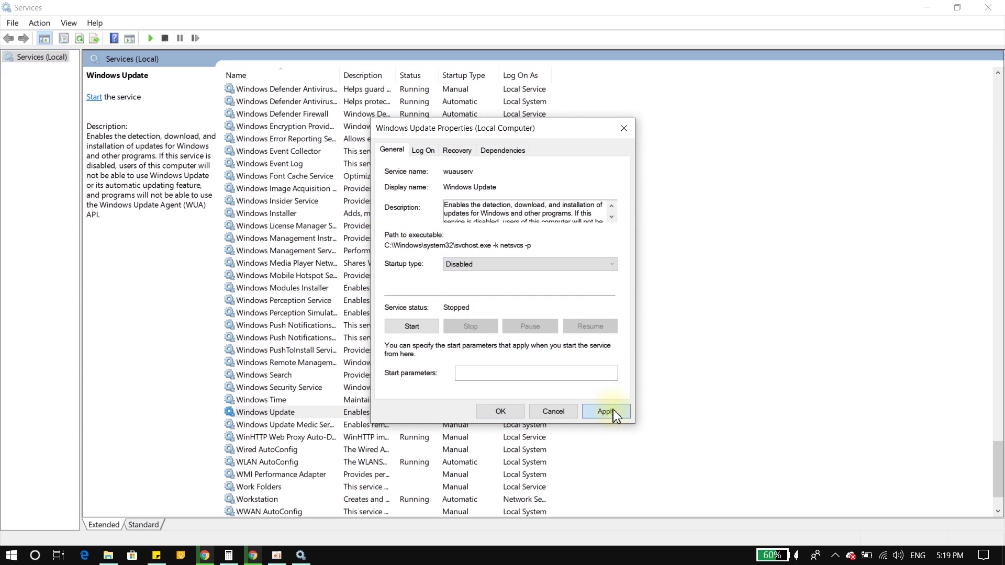
Set the service's first failure recovery response to Take No Action and apply it.
left_click(454, 152)
left_click(560, 196)
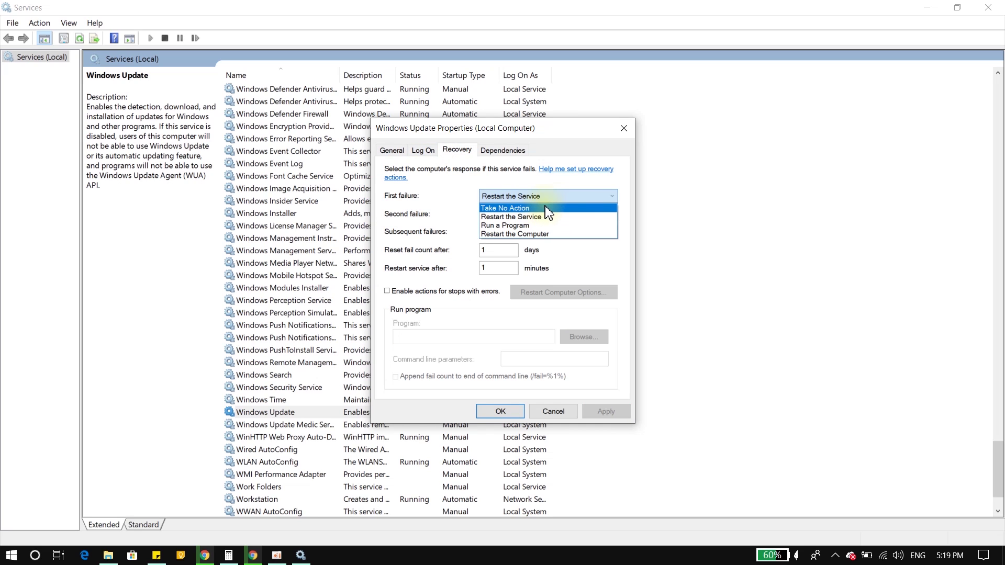
left_click(545, 208)
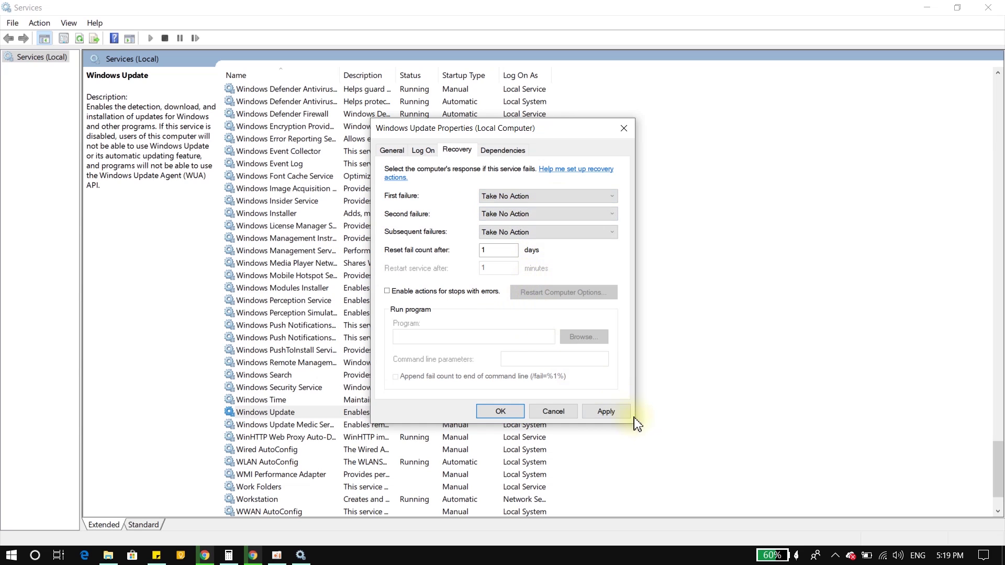
left_click(622, 411)
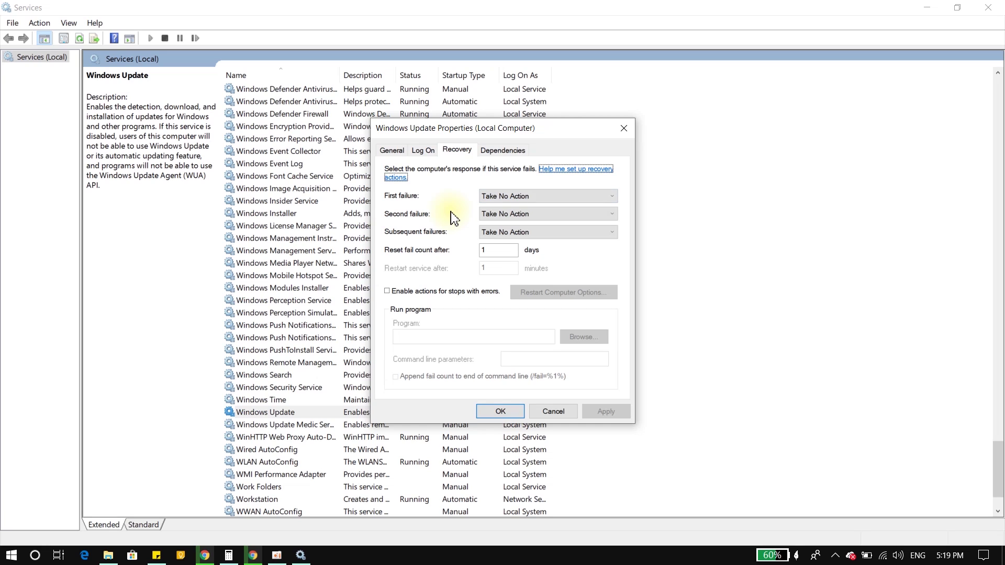
Set the Windows Update service's startup type to Manual, apply the change and start the service.
left_click(531, 194)
left_click(388, 151)
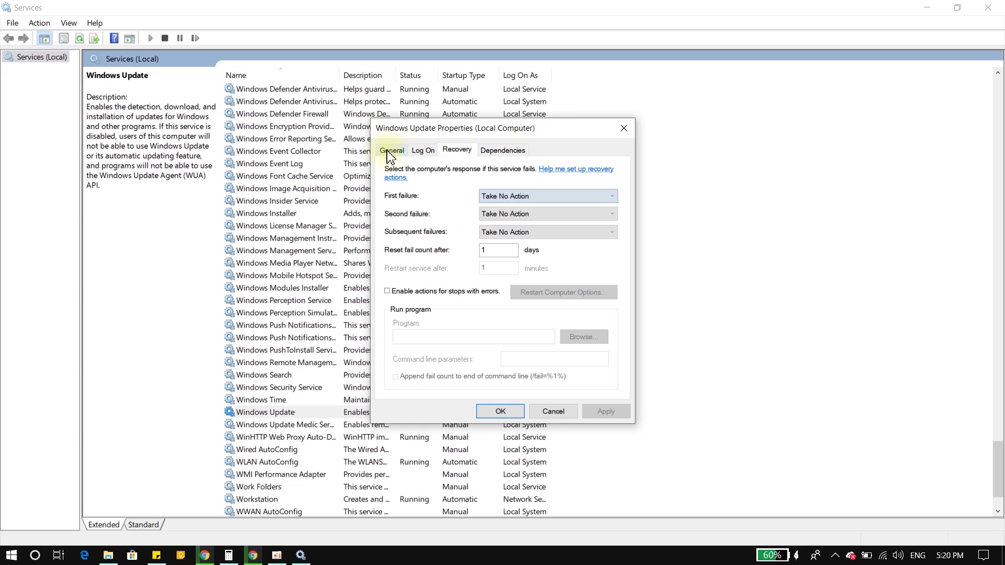
left_click(388, 151)
left_click(471, 265)
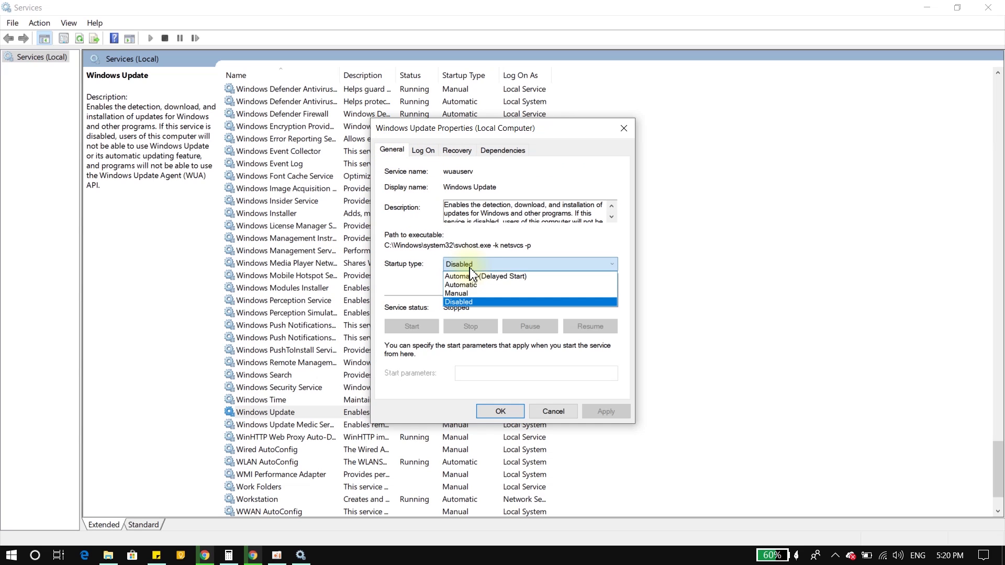
left_click(470, 294)
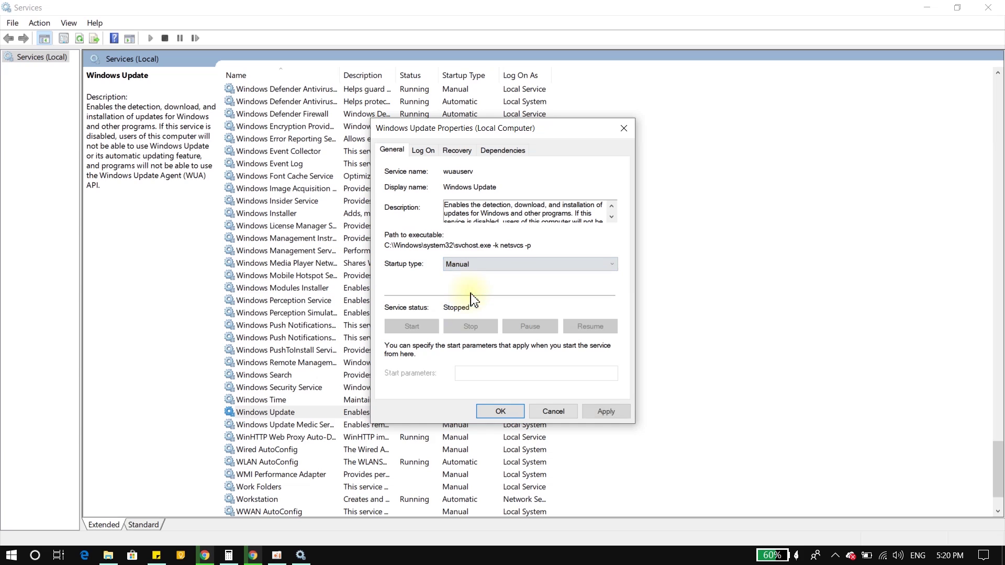
left_click(617, 414)
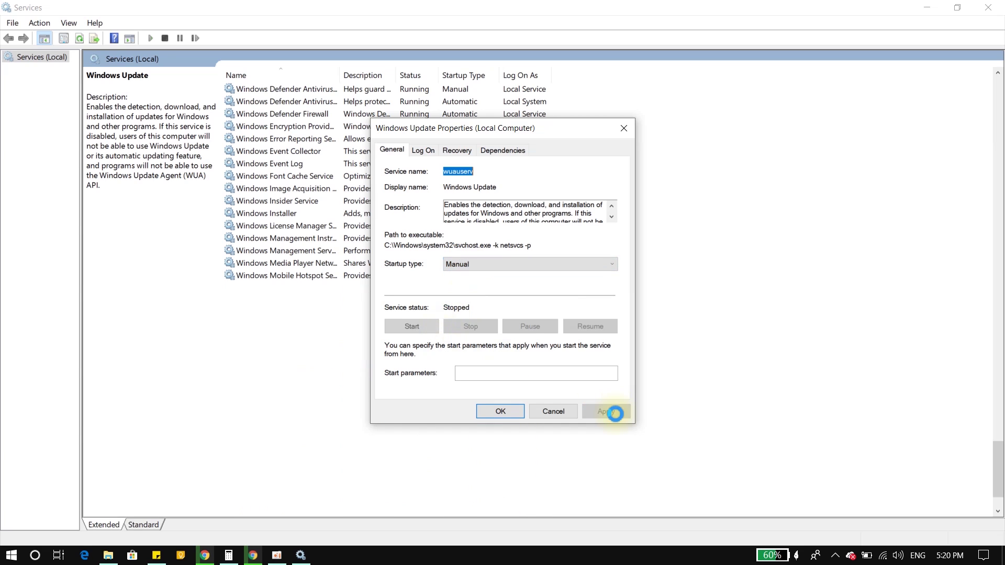
left_click(416, 328)
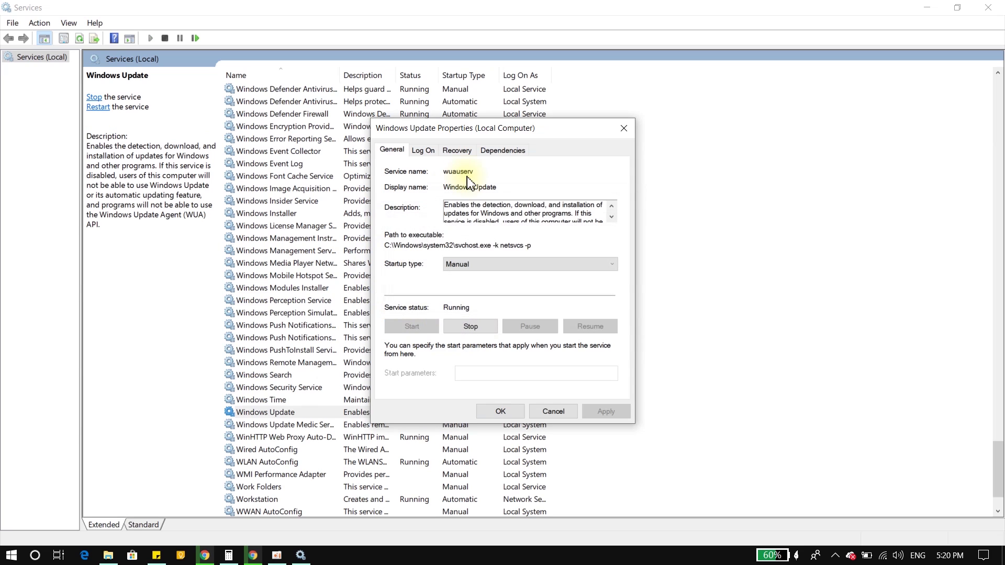
Set the service's first failure recovery response to Restart the Service, apply it and close the properties.
left_click(463, 153)
left_click(513, 196)
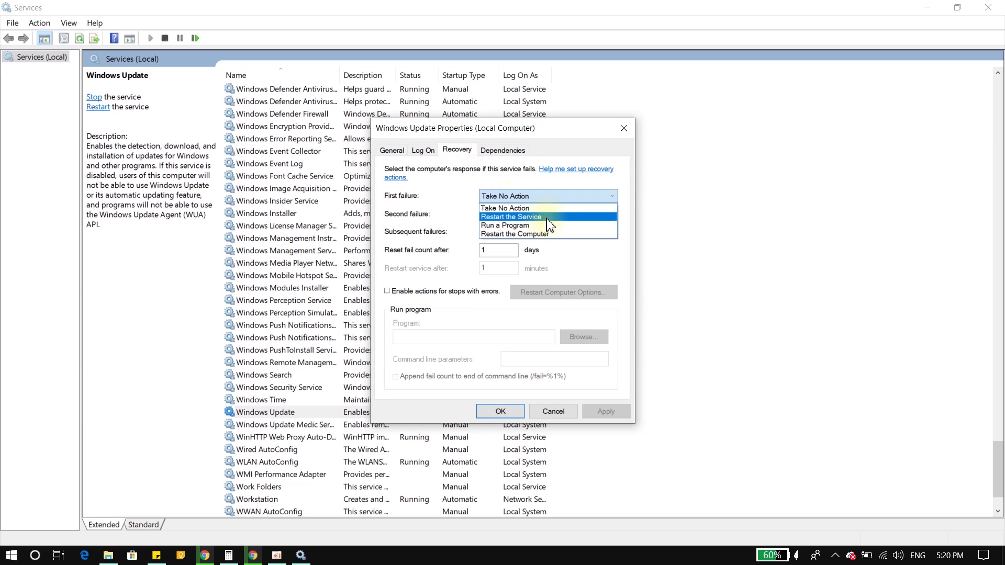
left_click(548, 218)
left_click(614, 416)
left_click(501, 412)
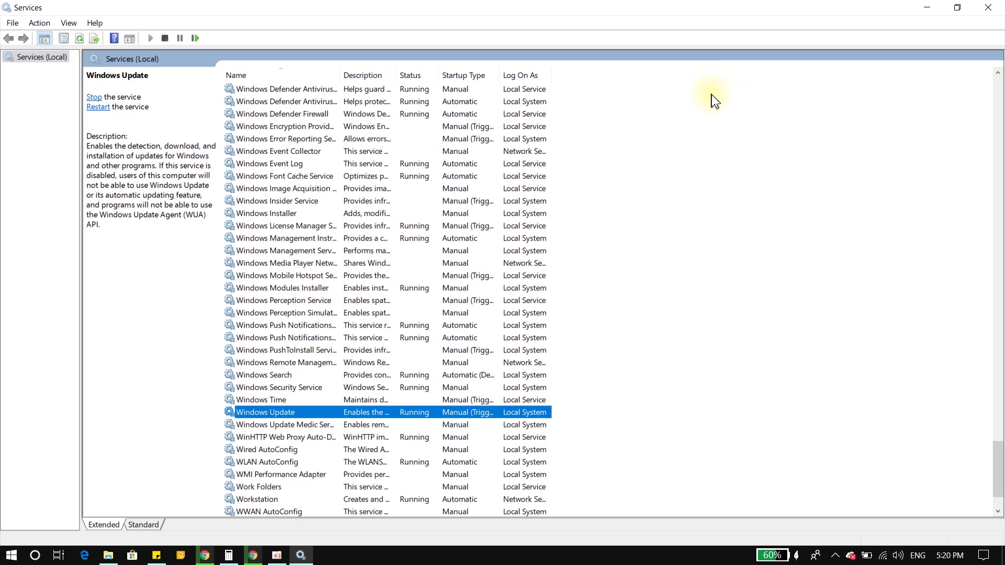
Switch to Chrome, download the Win Update Stop setup file from the NoVirusThanks product page and run it.
key("alt+Tab")
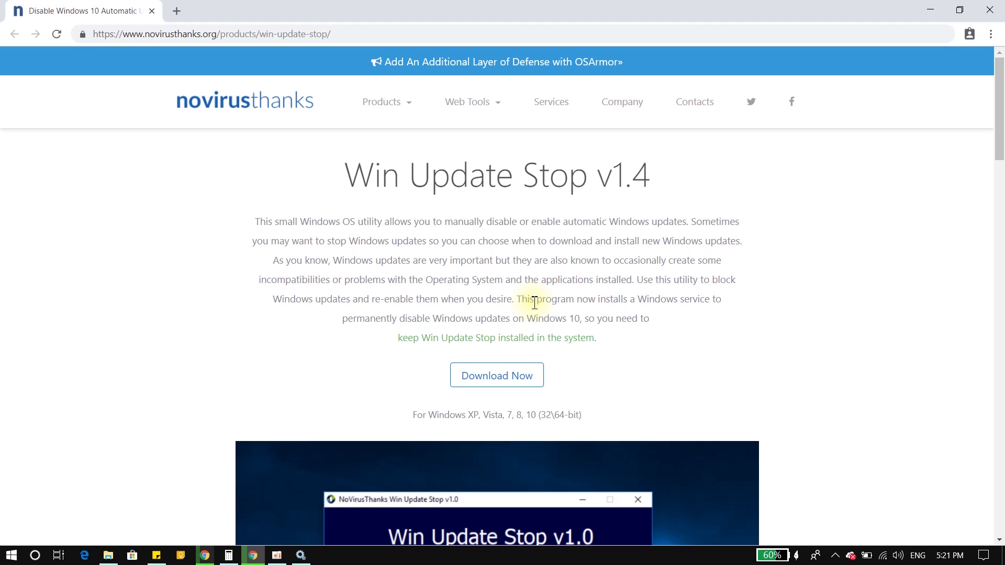
scroll(531, 312, "down", 1)
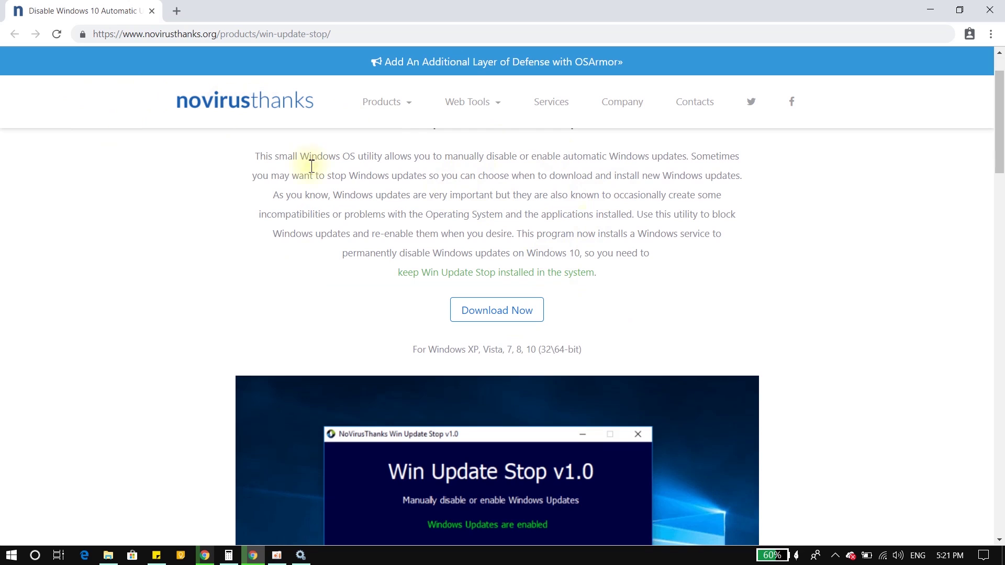
scroll(590, 230, "down", 2)
left_click(510, 181)
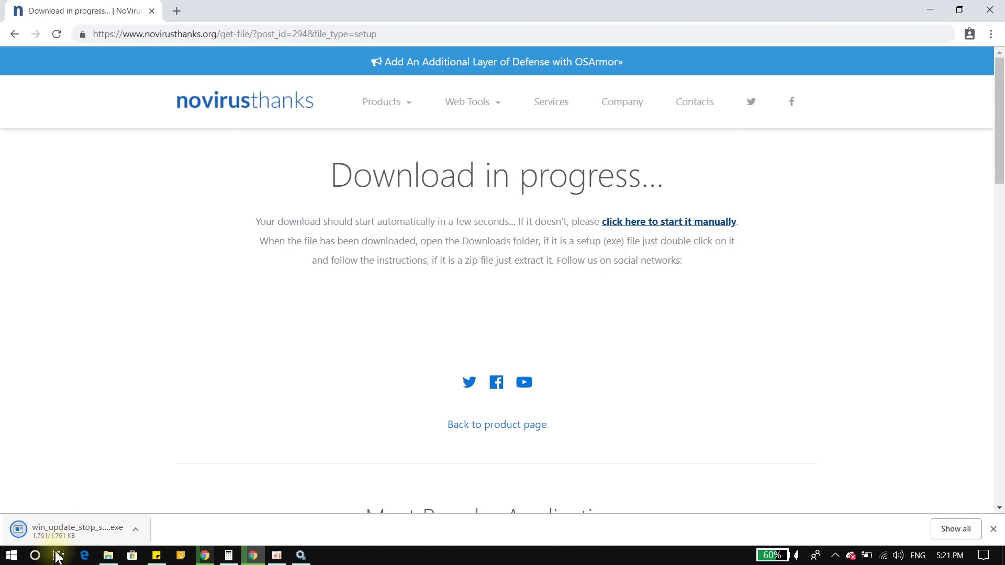
left_click(56, 533)
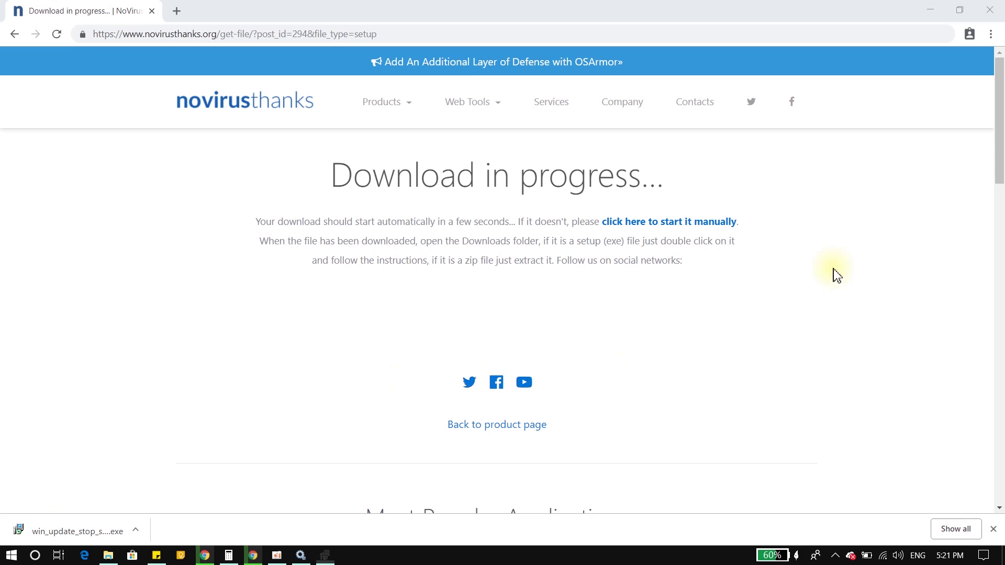
Install NoVirusThanks Win Update Stop with a desktop shortcut, launch it on finishing and close the extra browser window.
left_click(419, 343)
left_click(572, 382)
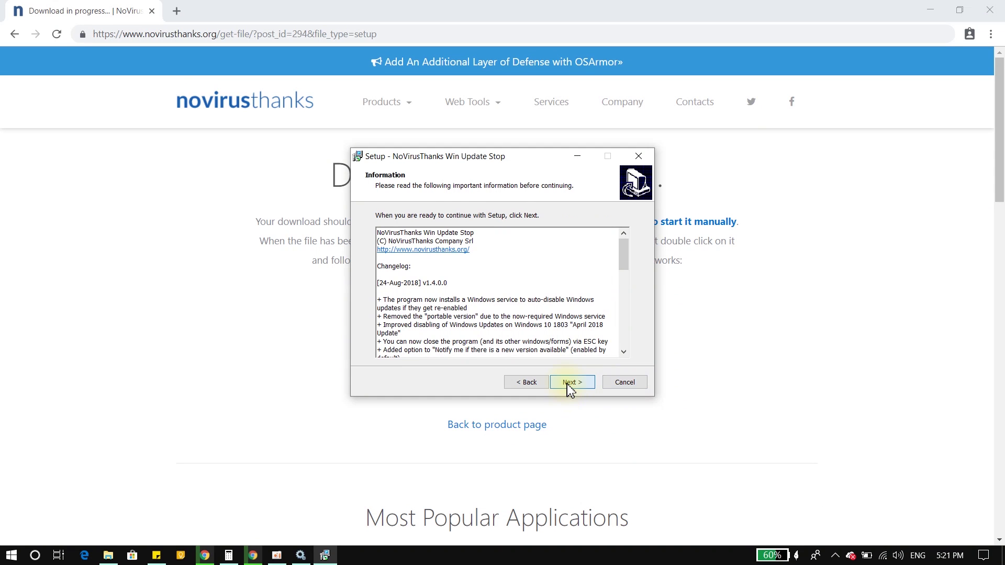
left_click(572, 382)
left_click(572, 382)
left_click(571, 382)
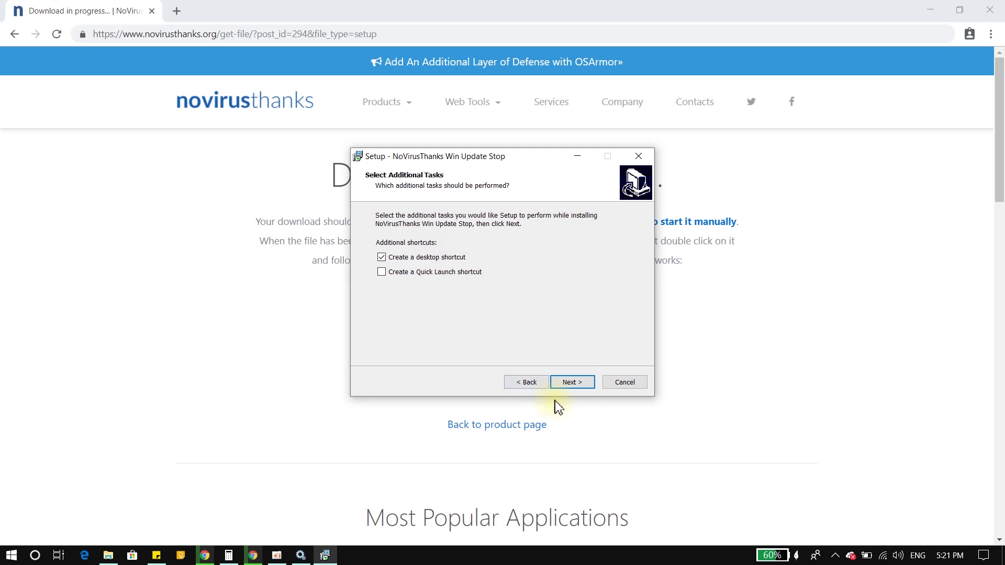
left_click(572, 382)
left_click(572, 382)
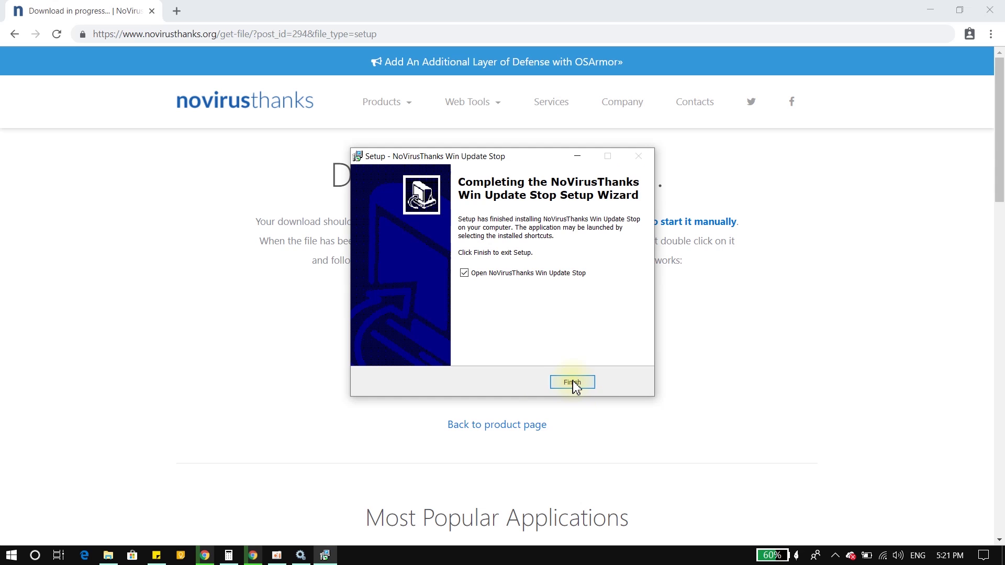
left_click(573, 382)
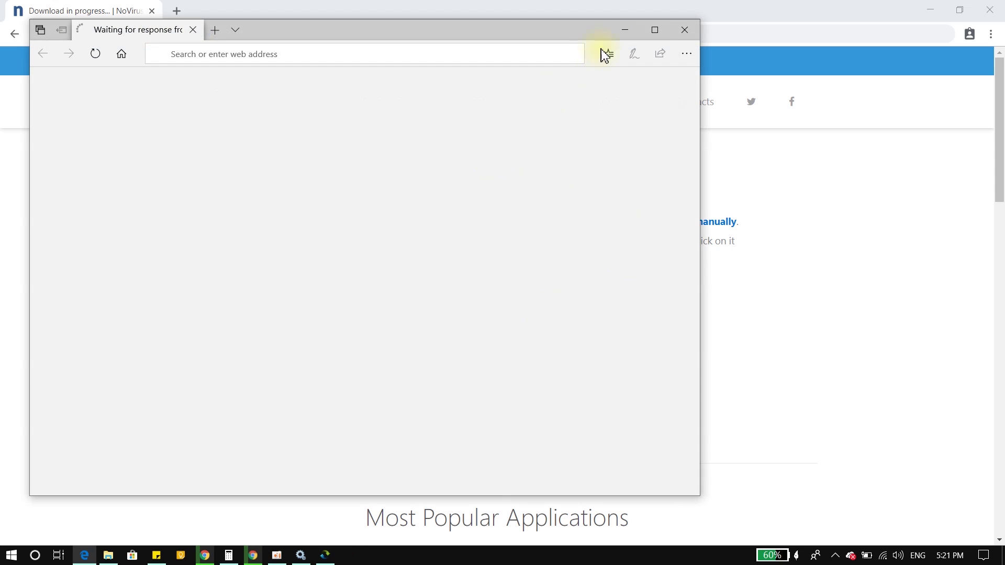
left_click(682, 31)
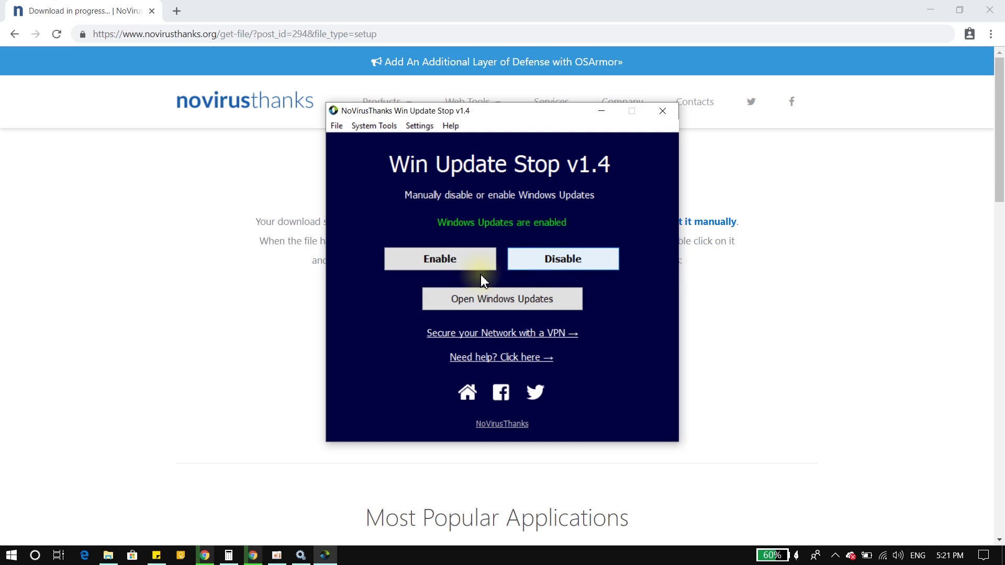
Enable Windows updates in Win Update Stop, open the Windows Update settings from it and minimize the Settings window.
left_click(432, 261)
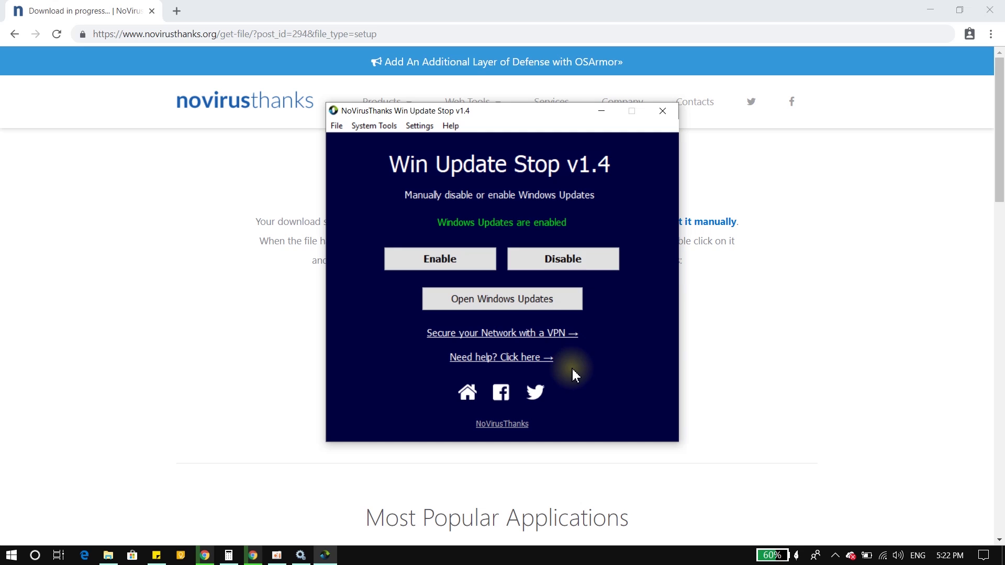
left_click(516, 294)
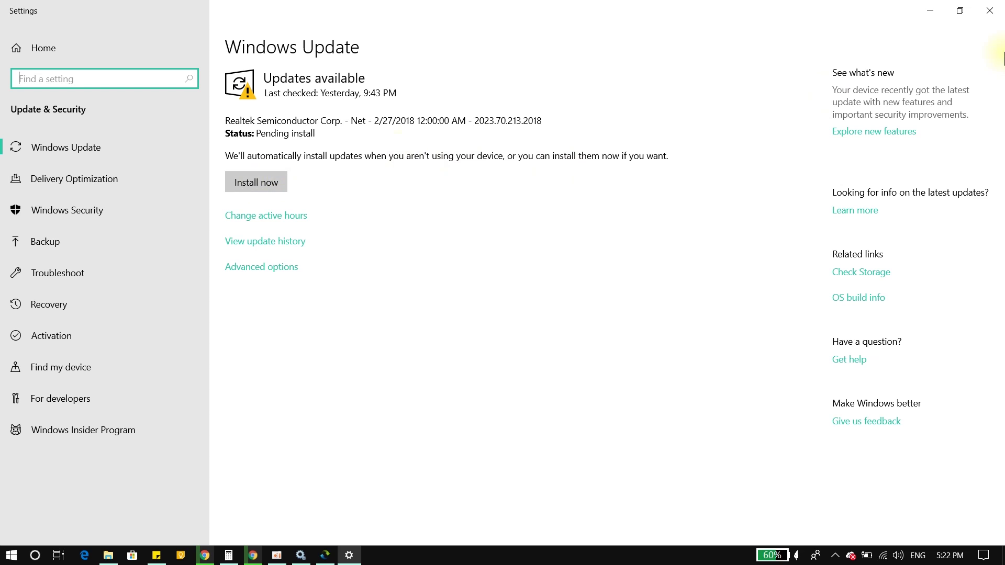
left_click(932, 11)
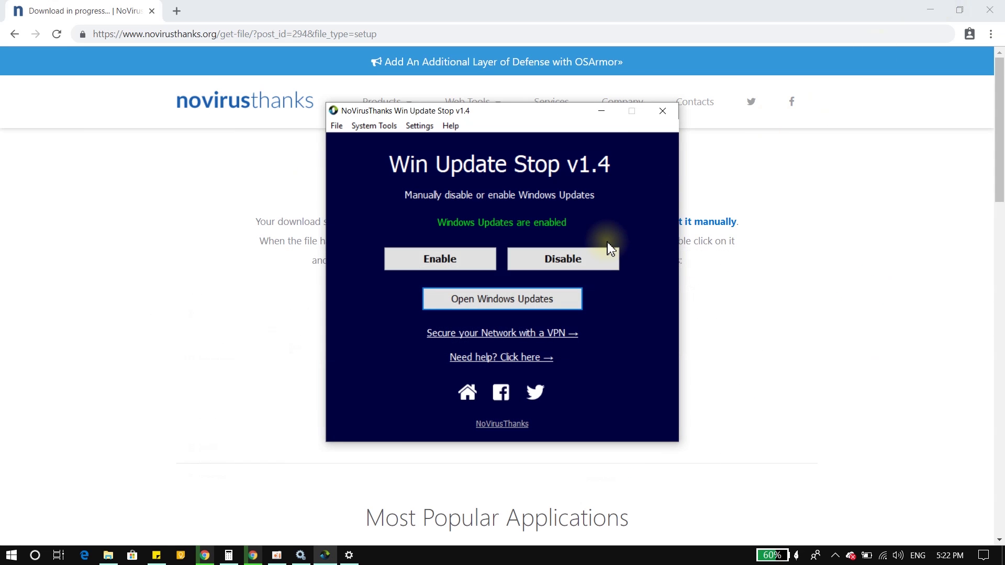